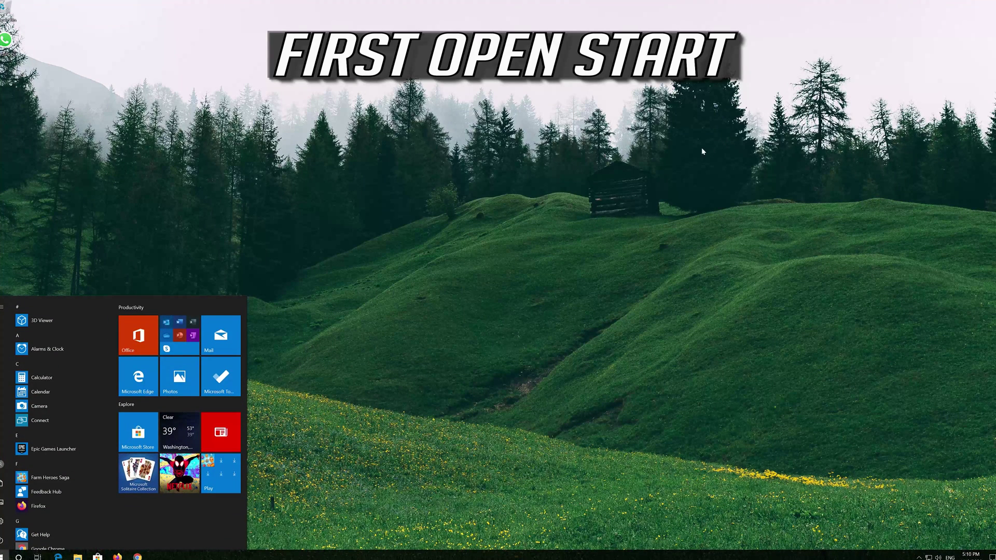
# - Open Windows Settings from the Start menu and go to the Apps page
pyautogui.moveTo(1, 522)
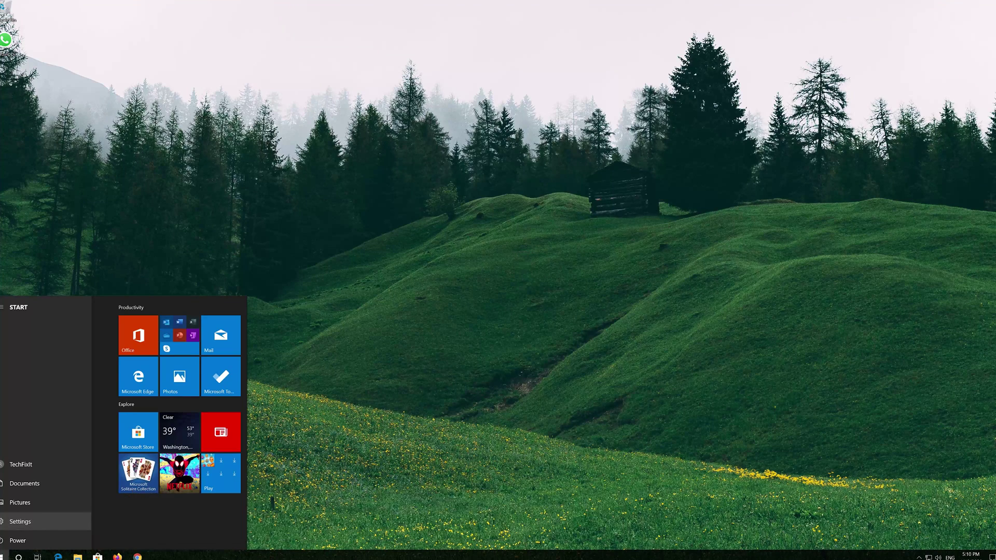
pyautogui.click(3, 522)
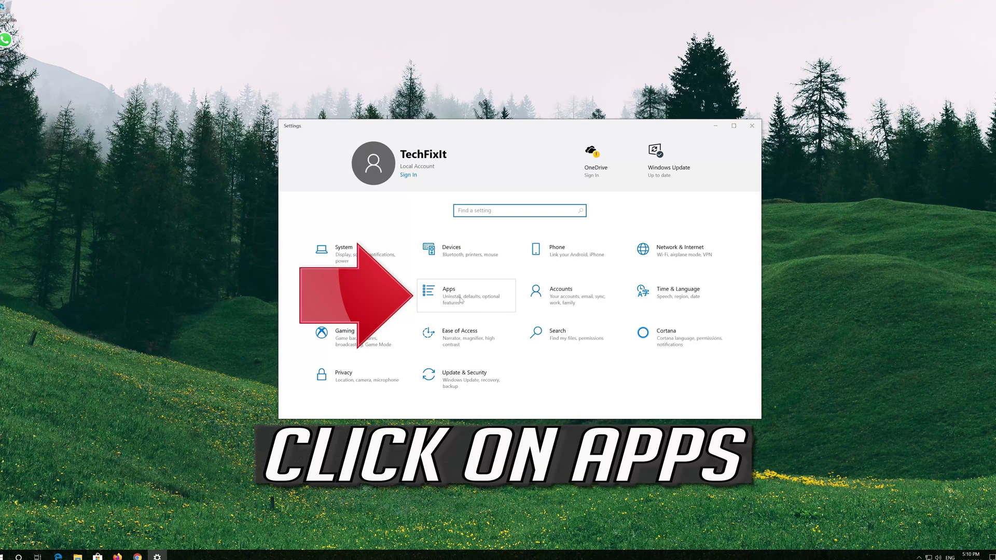
pyautogui.click(484, 295)
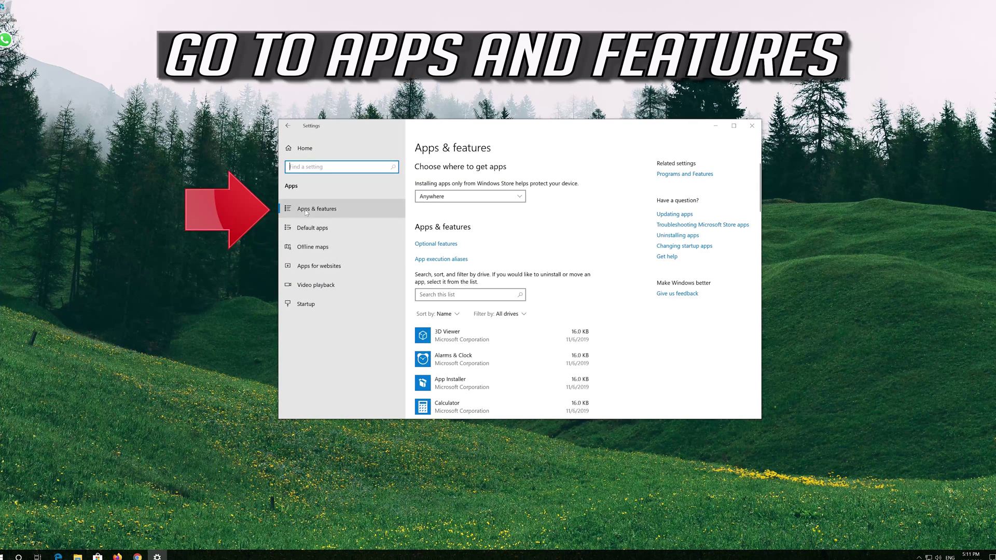
# - Find Microsoft Store in the Apps & features list and expand its entry
pyautogui.click(335, 209)
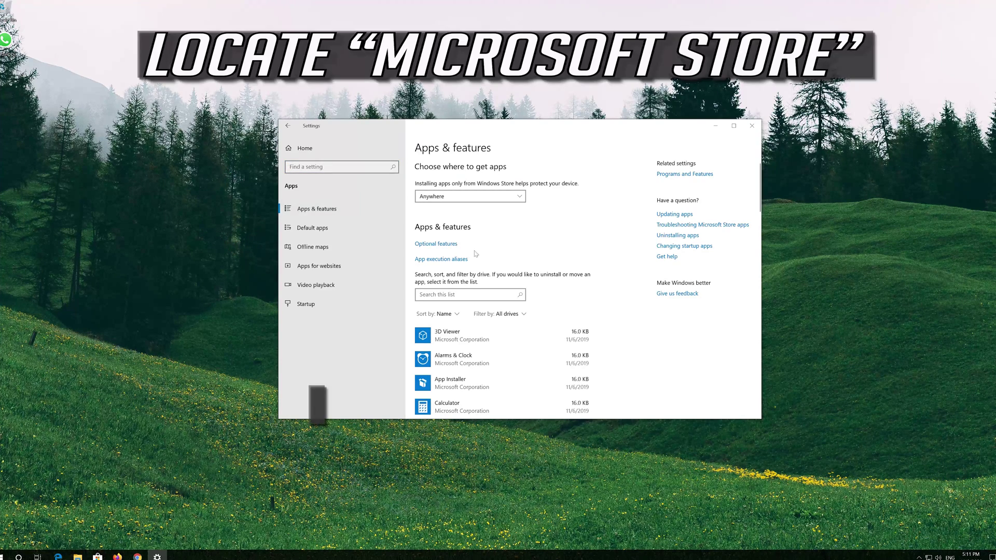
pyautogui.scroll(-5, 481, 257)
pyautogui.scroll(-5, 482, 258)
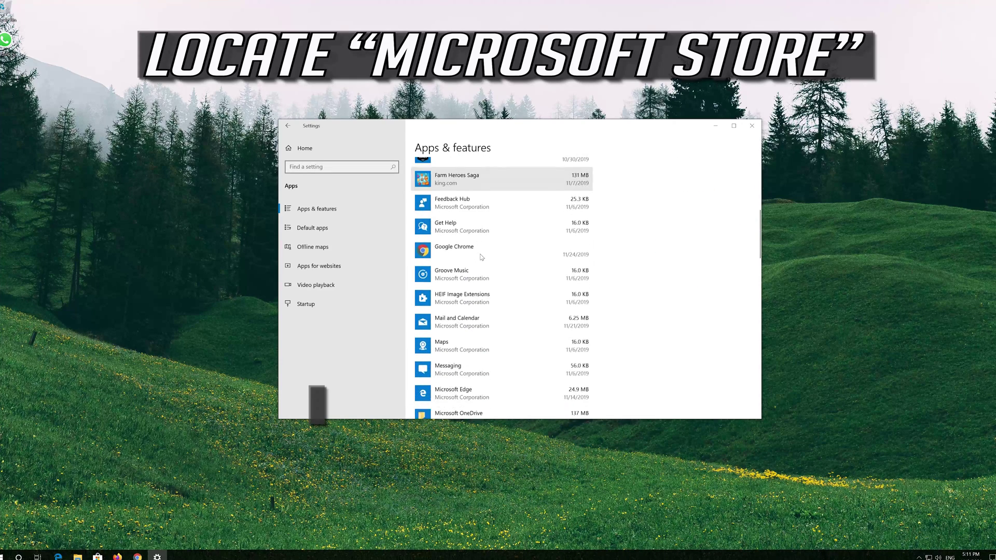
pyautogui.scroll(-3, 482, 256)
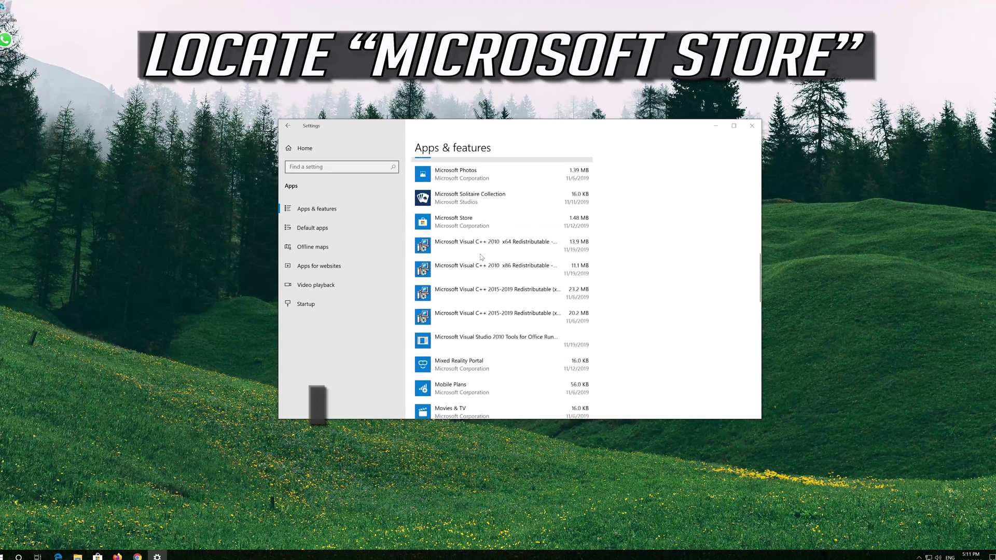
pyautogui.scroll(1, 481, 256)
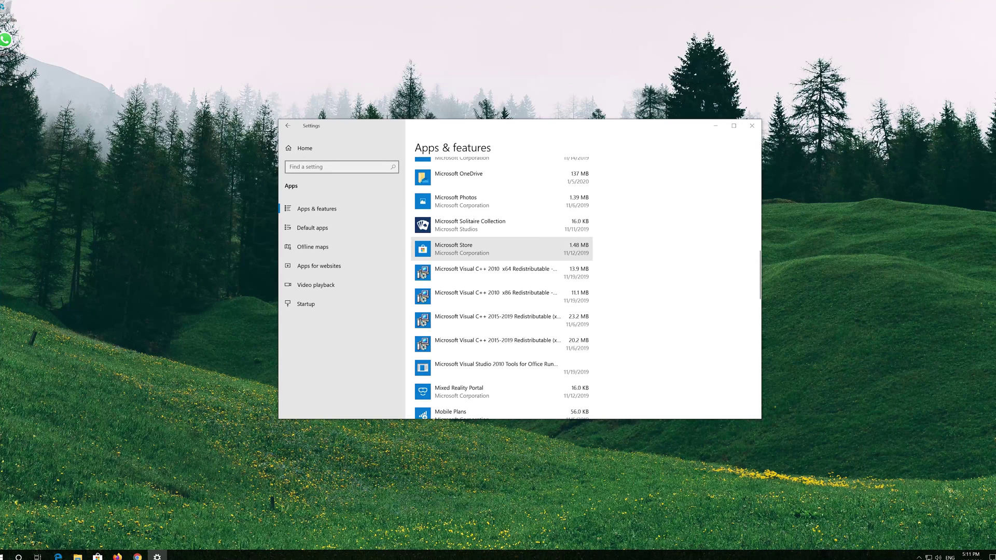
pyautogui.click(483, 255)
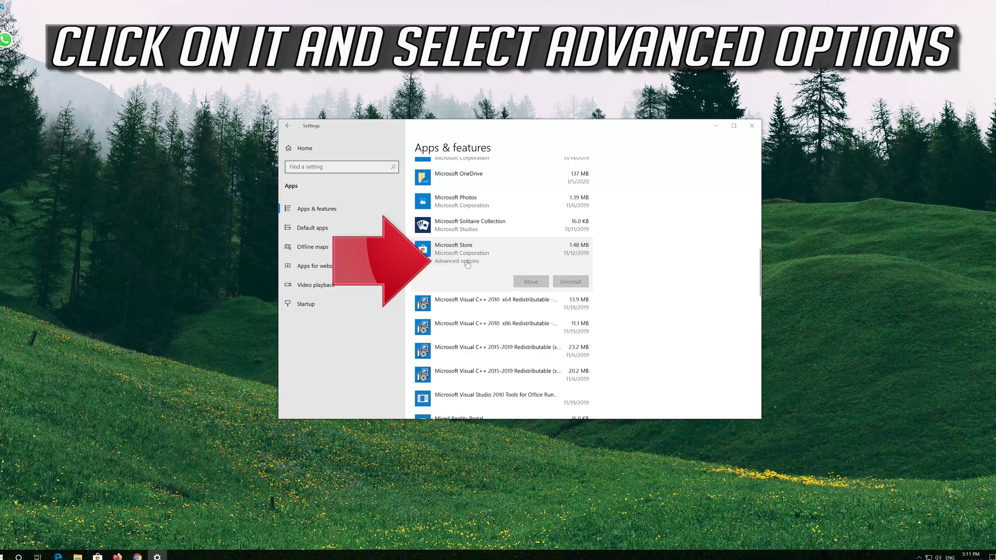
# - Reset Microsoft Store from its Advanced options, confirm the reset, and close Settings
pyautogui.click(467, 262)
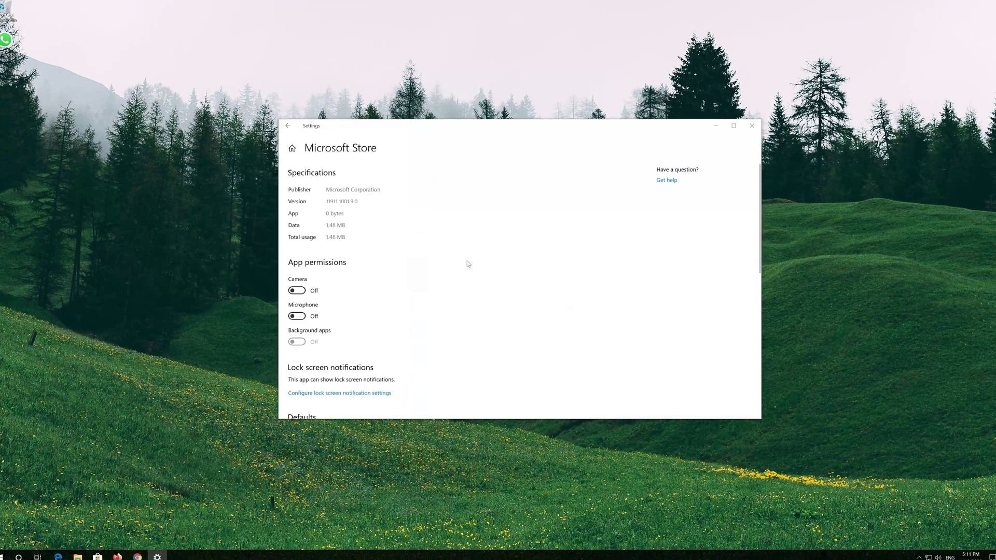
pyautogui.scroll(-5, 414, 277)
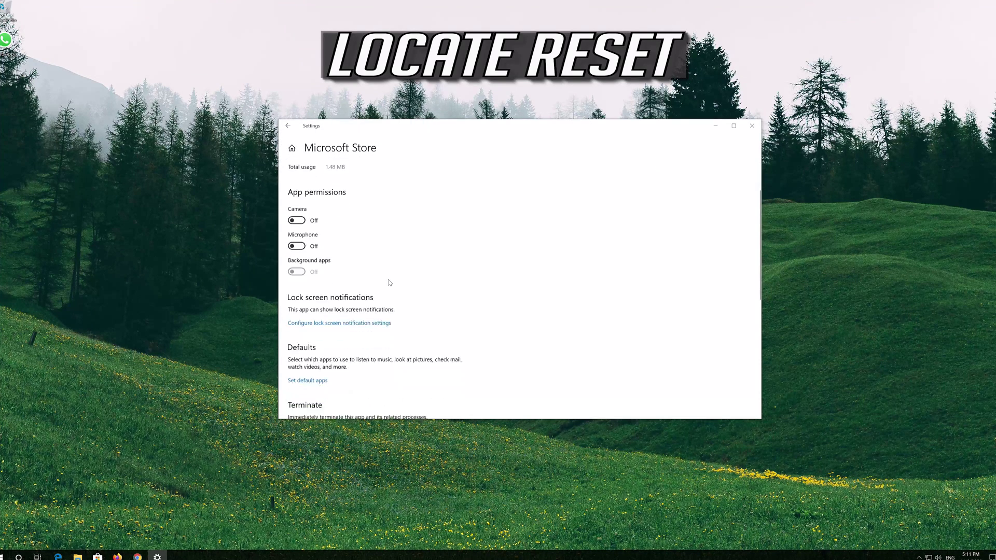
pyautogui.scroll(-2, 390, 282)
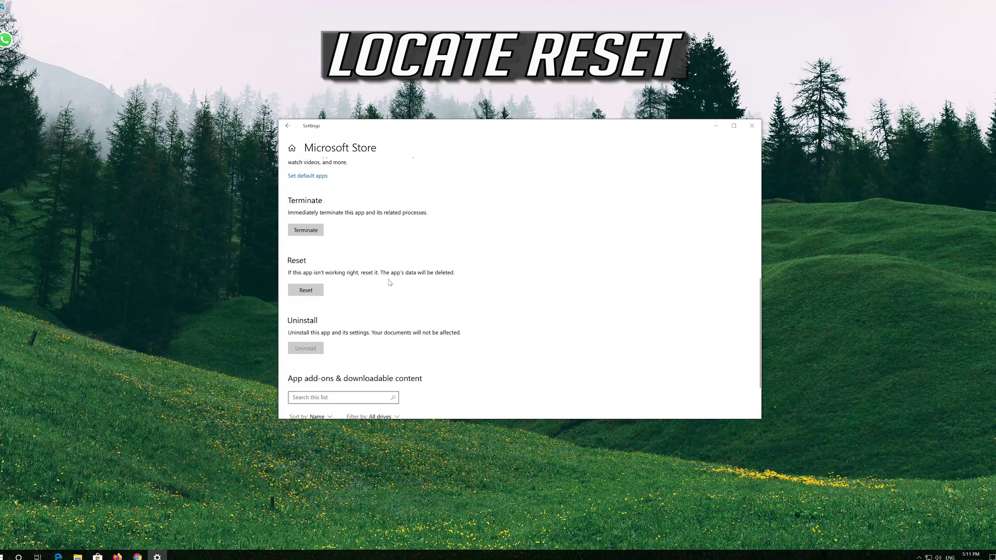
pyautogui.click(307, 292)
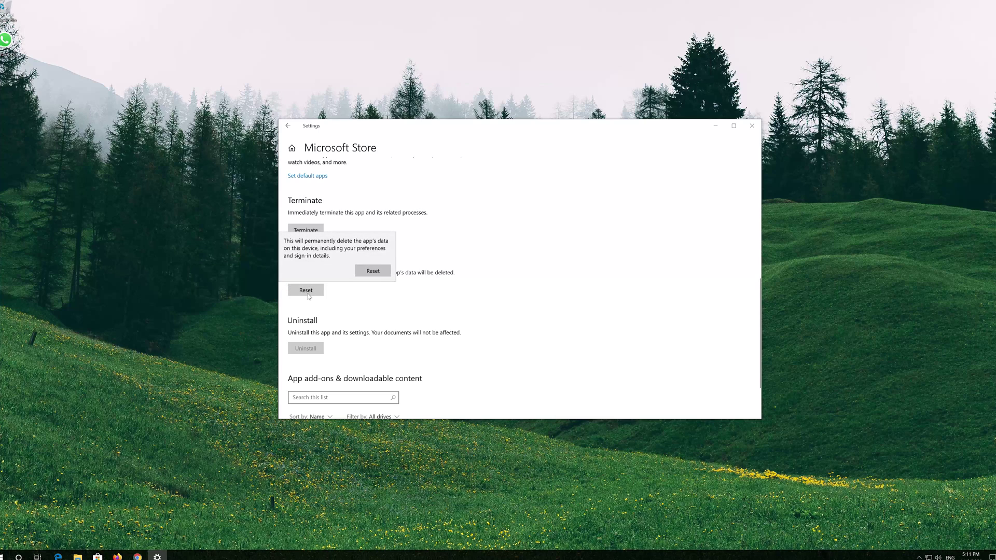
pyautogui.click(372, 271)
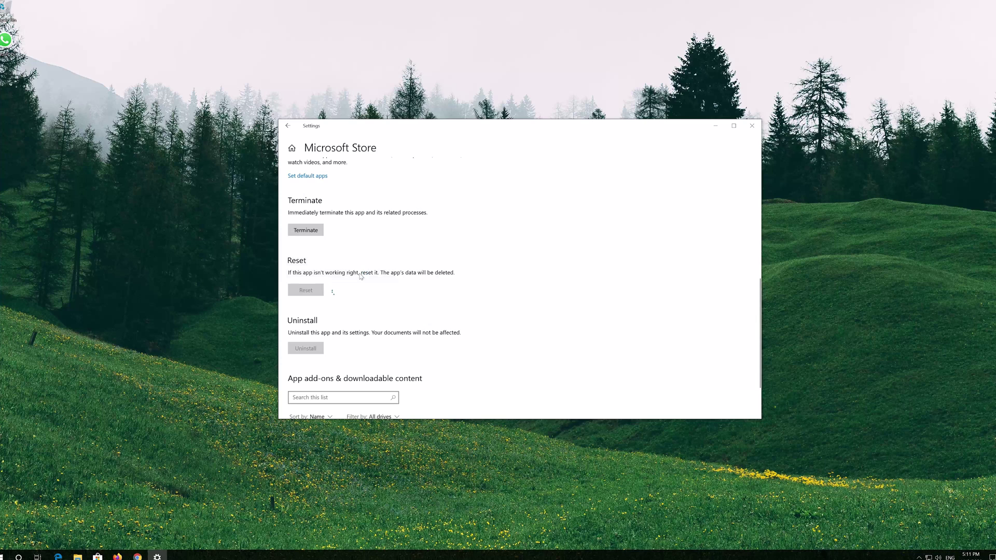
pyautogui.click(752, 125)
# - Launch Microsoft Store from Start and move its window to the screen centre
pyautogui.click(5, 555)
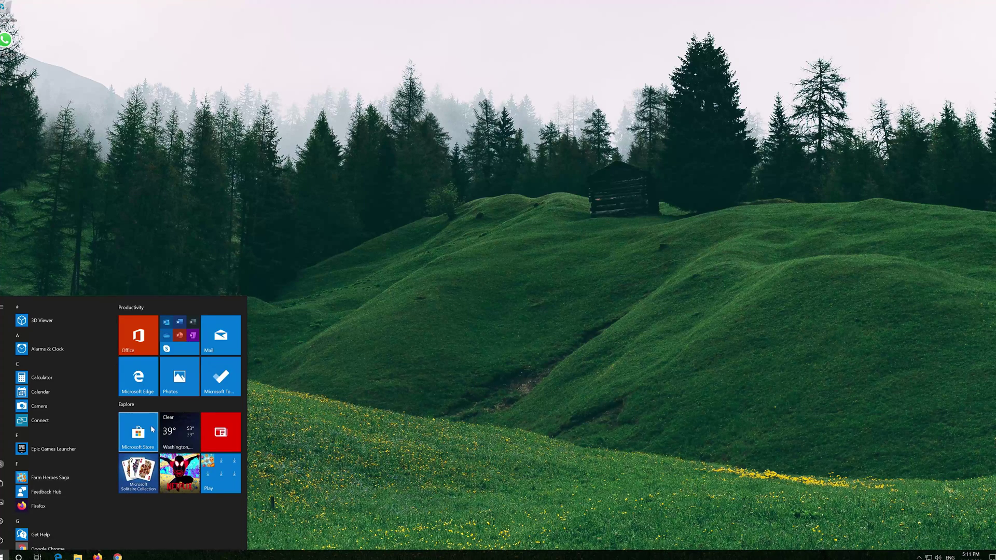
pyautogui.click(152, 429)
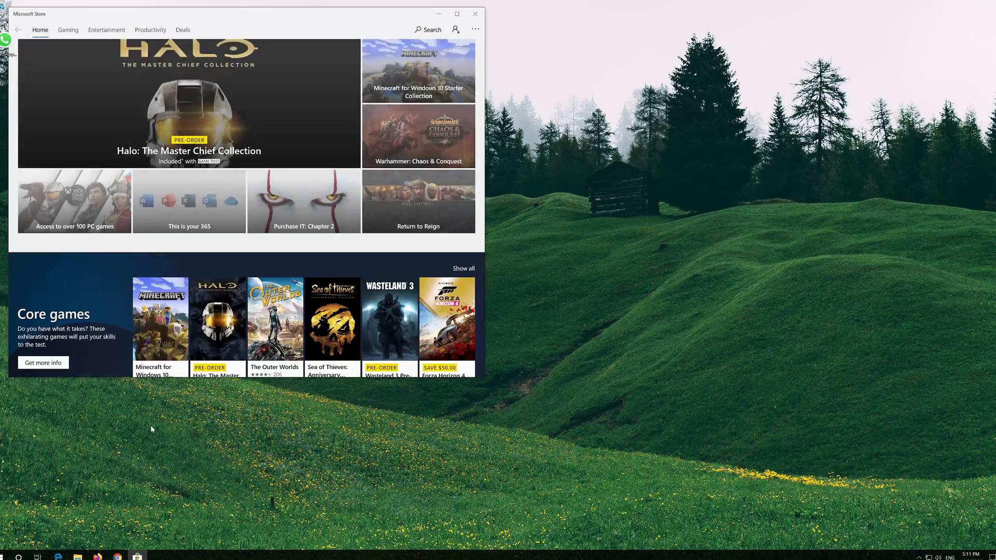
pyautogui.moveTo(317, 15); pyautogui.dragTo(593, 50)
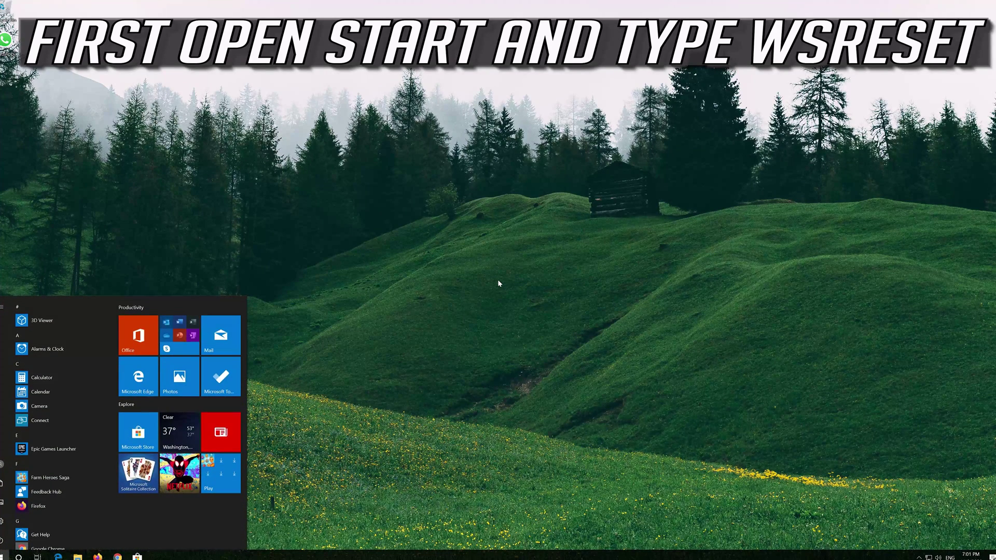
# - Run wsreset, close the reopened Store, and bring up the Start menu's power options
pyautogui.write('wsreset')
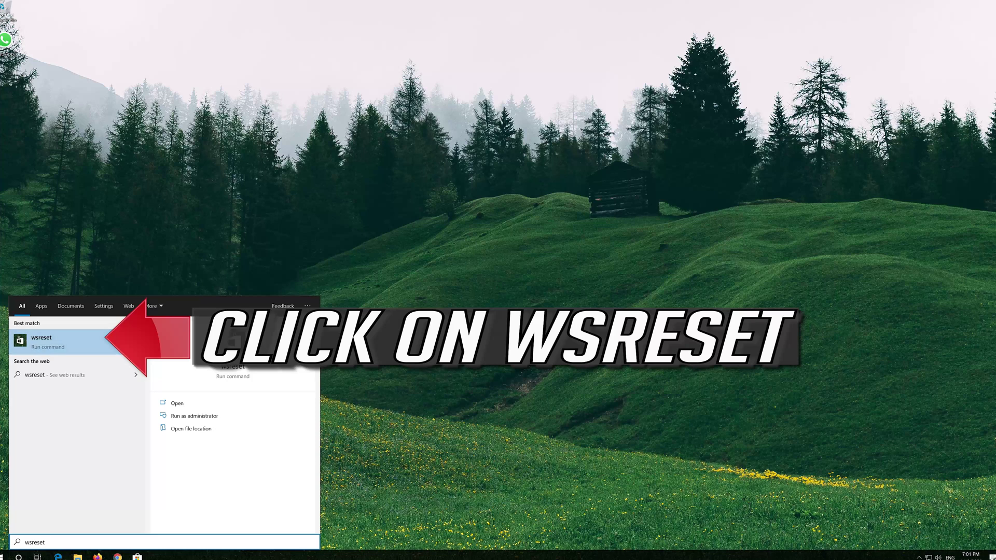
pyautogui.click(76, 350)
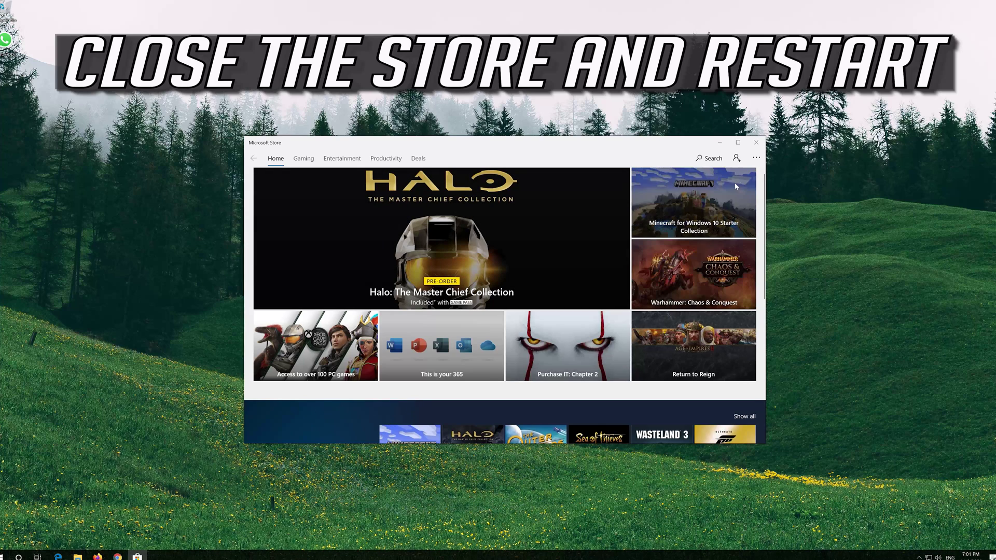
pyautogui.click(755, 143)
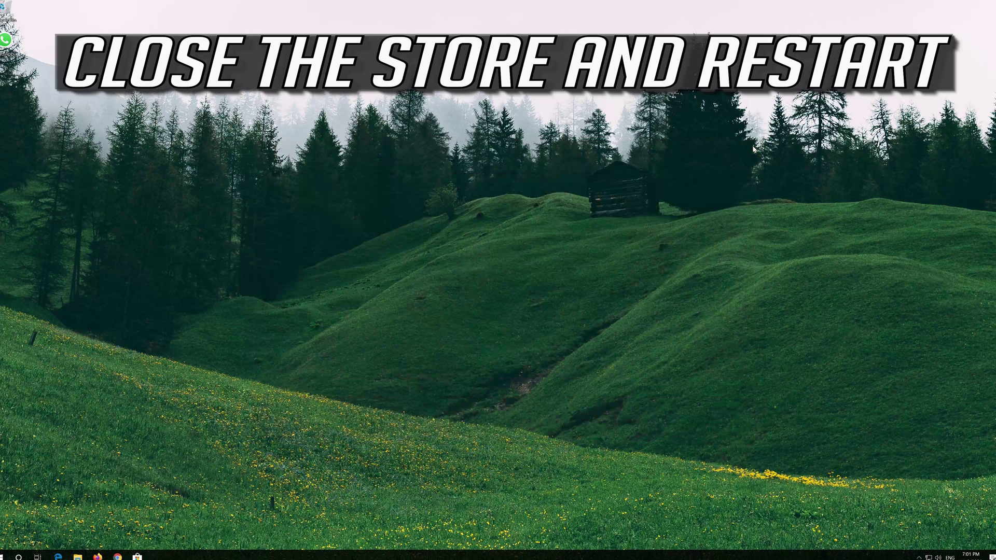
pyautogui.click(6, 556)
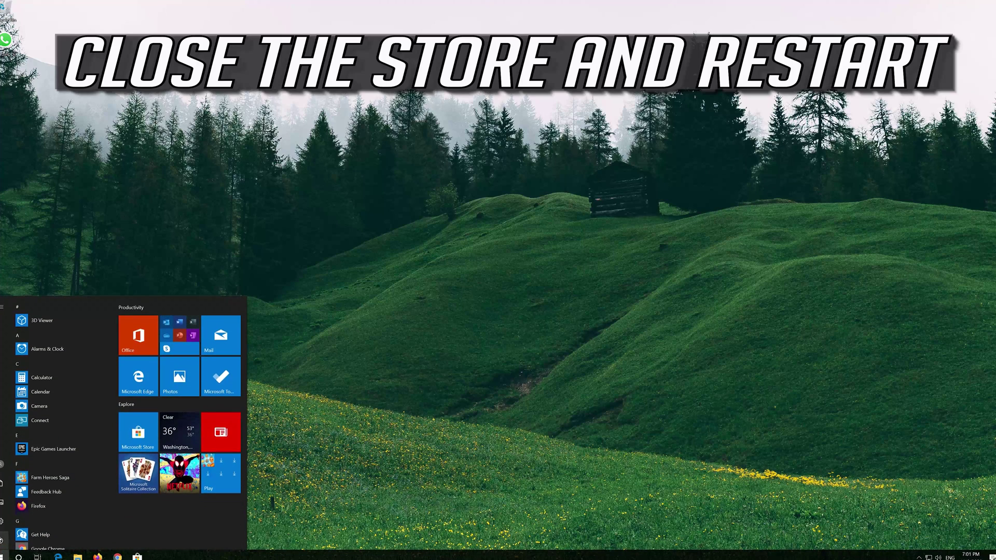
pyautogui.click(2, 540)
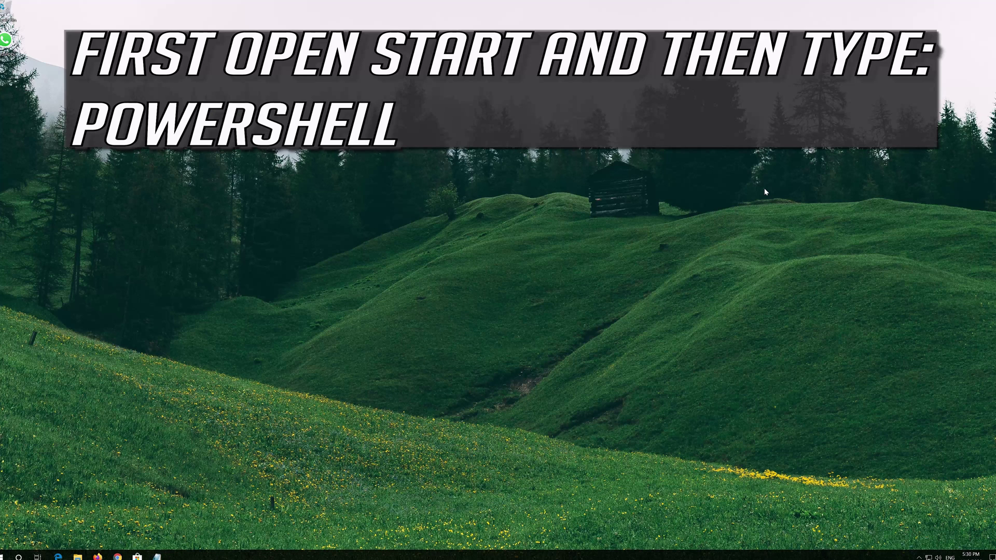
# - Launch Windows PowerShell as administrator from Start search and approve the UAC prompt
pyautogui.press('super')
pyautogui.write('po')
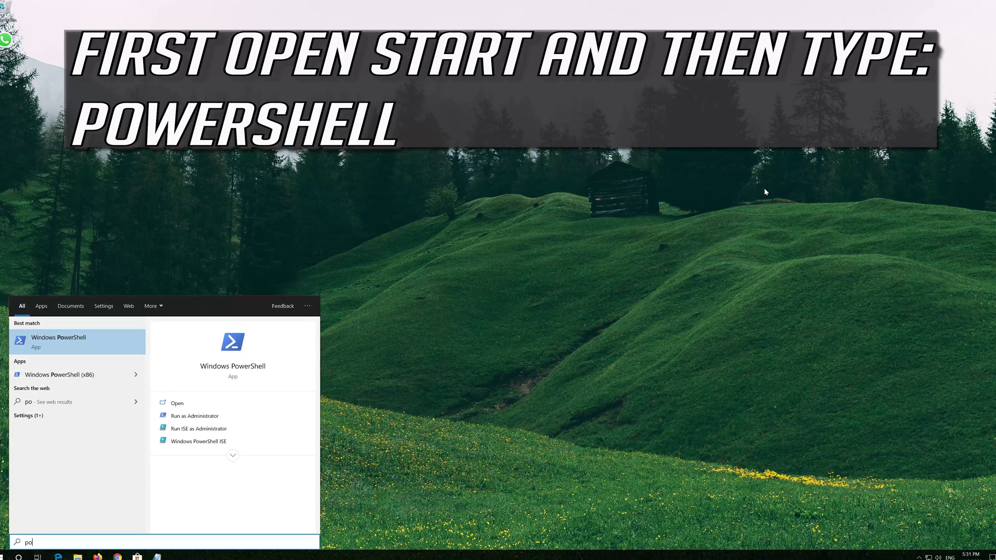
pyautogui.write('wershell')
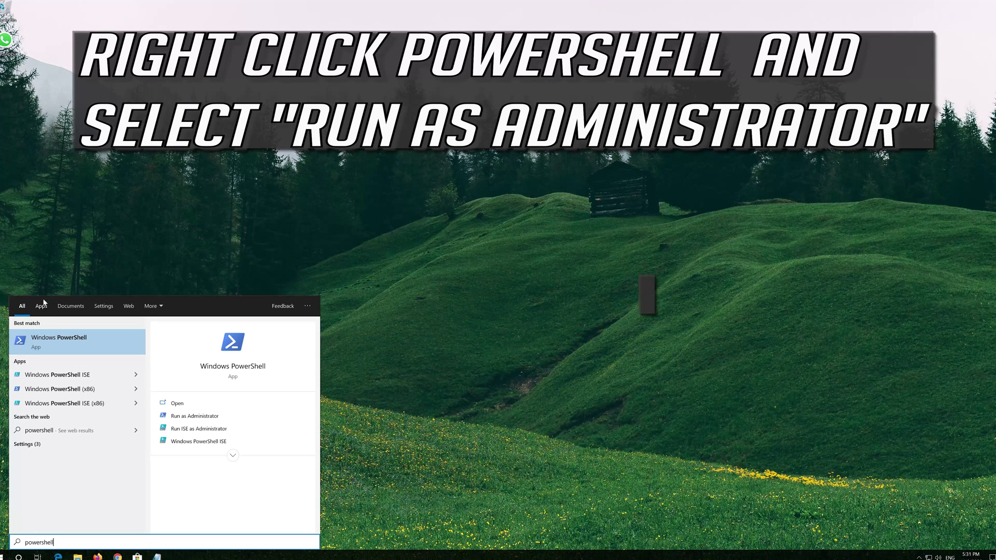
pyautogui.rightClick(71, 348)
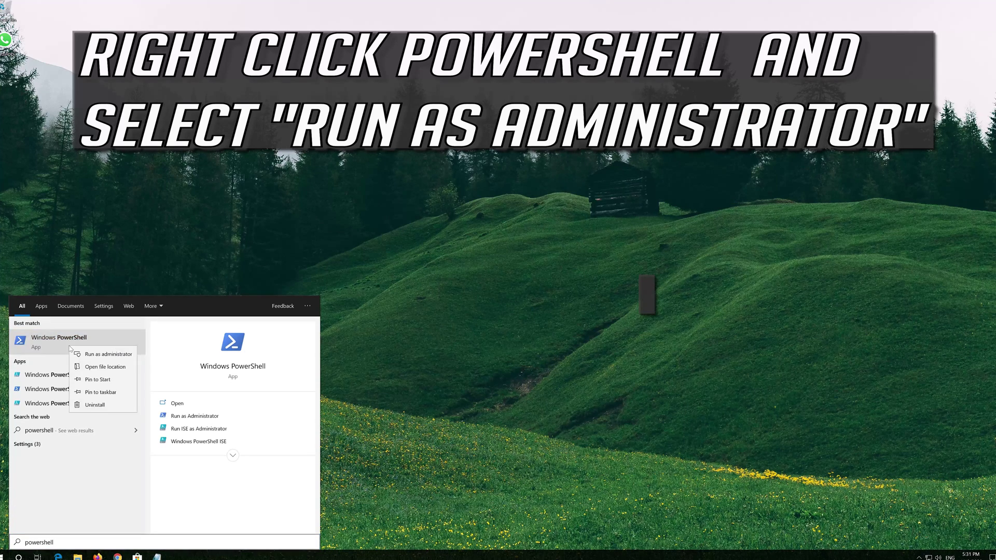
pyautogui.click(109, 354)
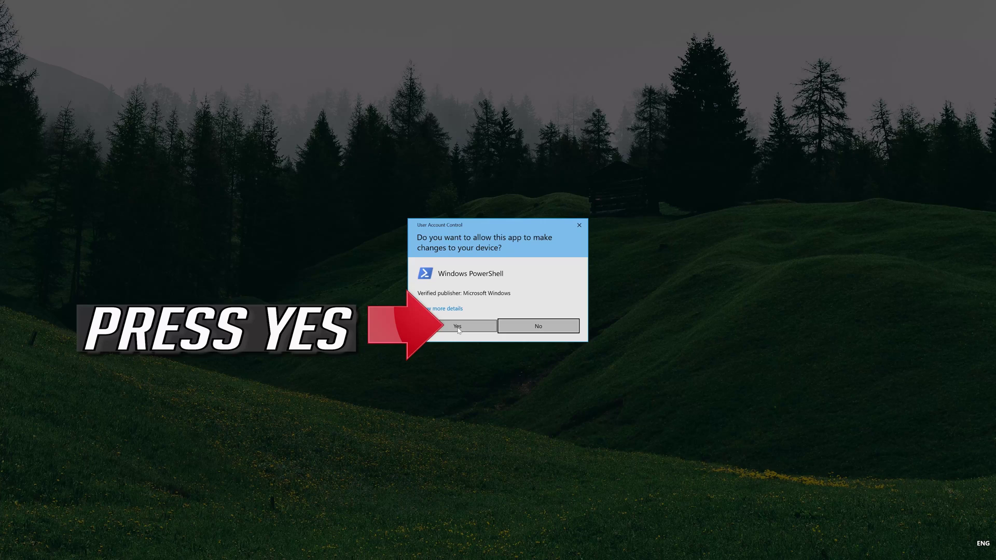
pyautogui.click(456, 326)
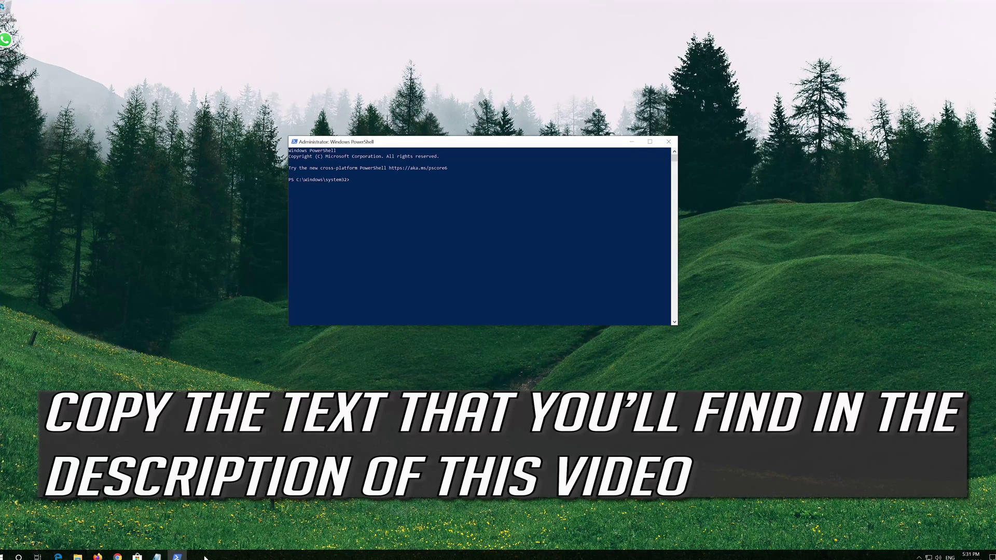
# - Copy the entire re-register script from Notepad
pyautogui.click(157, 557)
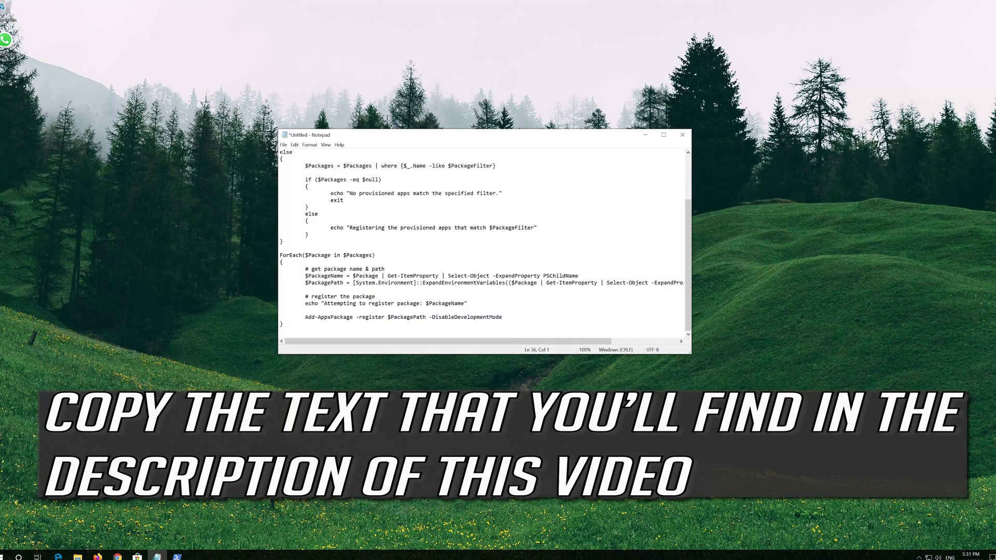
pyautogui.moveTo(284, 325); pyautogui.dragTo(247, 150)
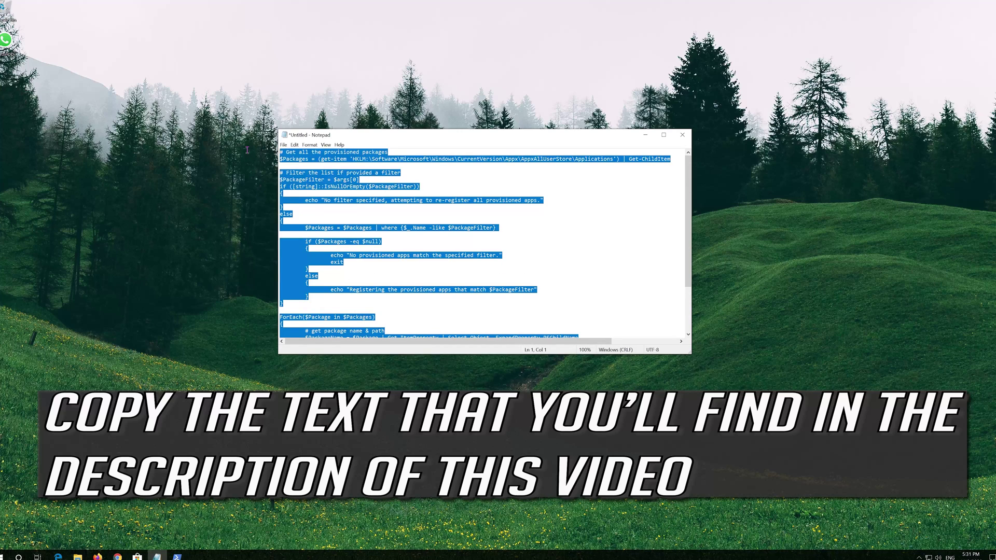
pyautogui.rightClick(376, 165)
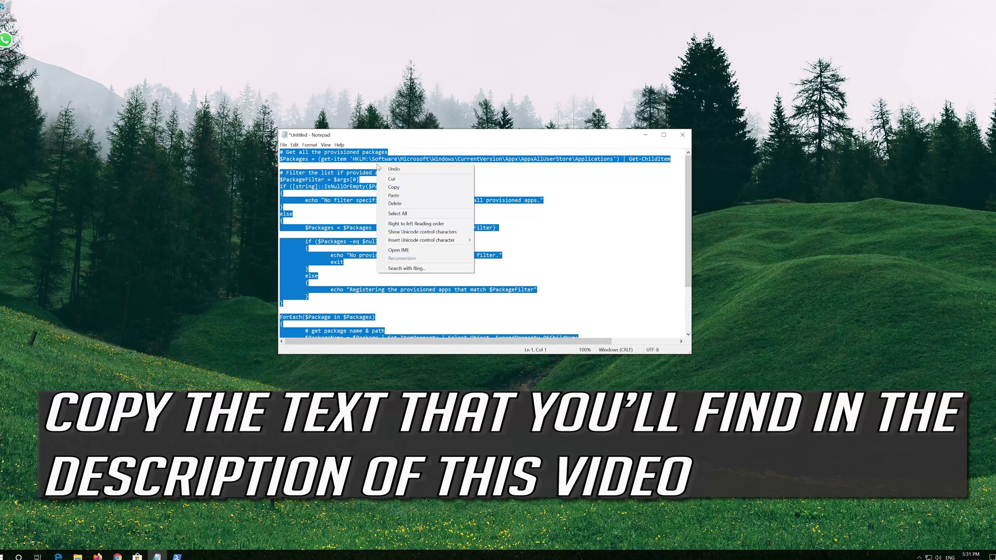
pyautogui.click(392, 188)
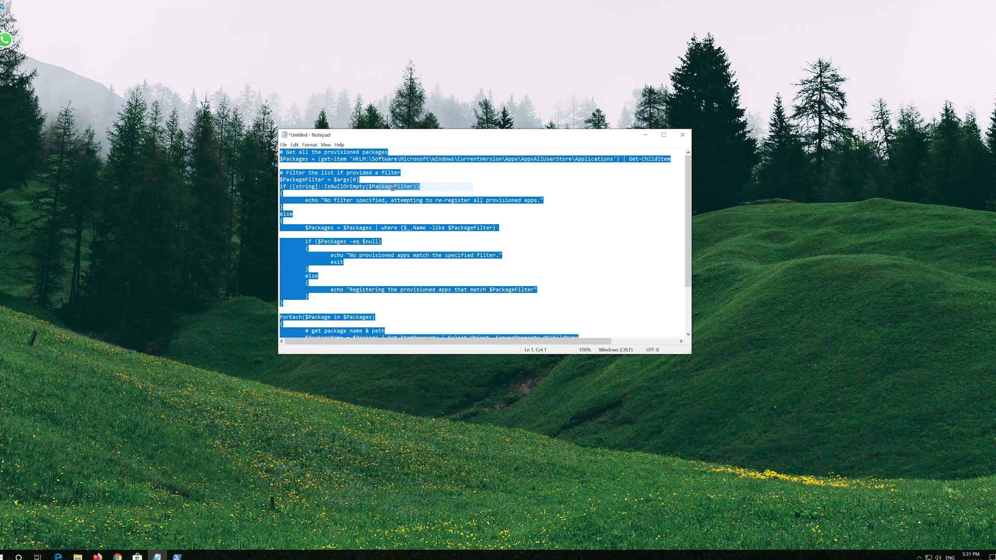
# - Minimize Notepad and paste the script into the administrator PowerShell console
pyautogui.click(646, 135)
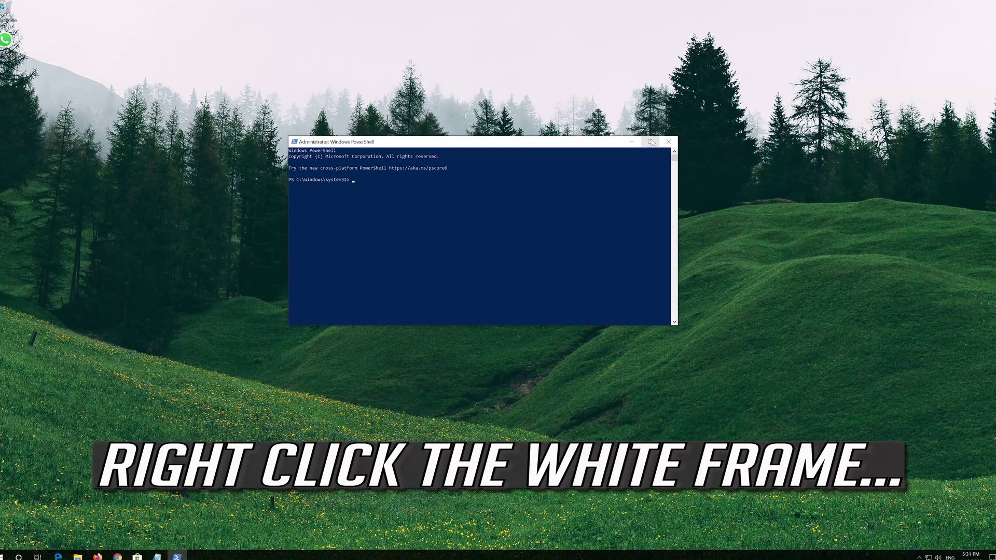
pyautogui.rightClick(464, 142)
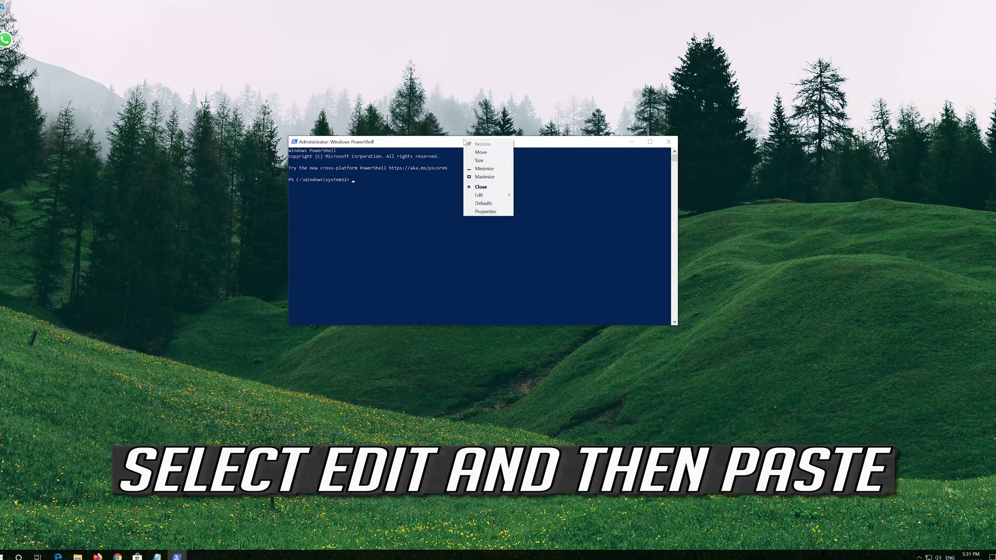
pyautogui.moveTo(476, 196)
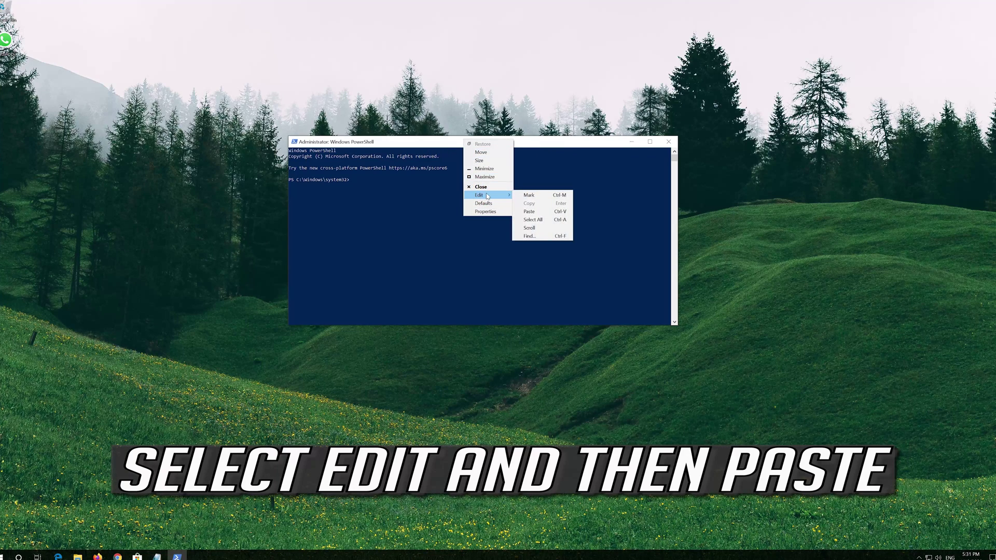
pyautogui.click(548, 212)
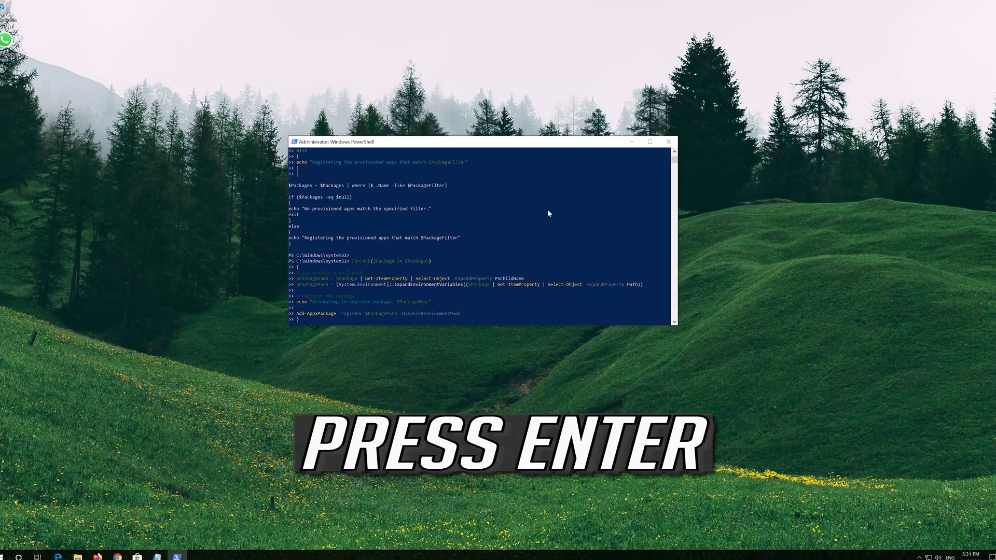
# - Run the pasted re-register script, exit PowerShell, and restart the PC
pyautogui.press('Return')
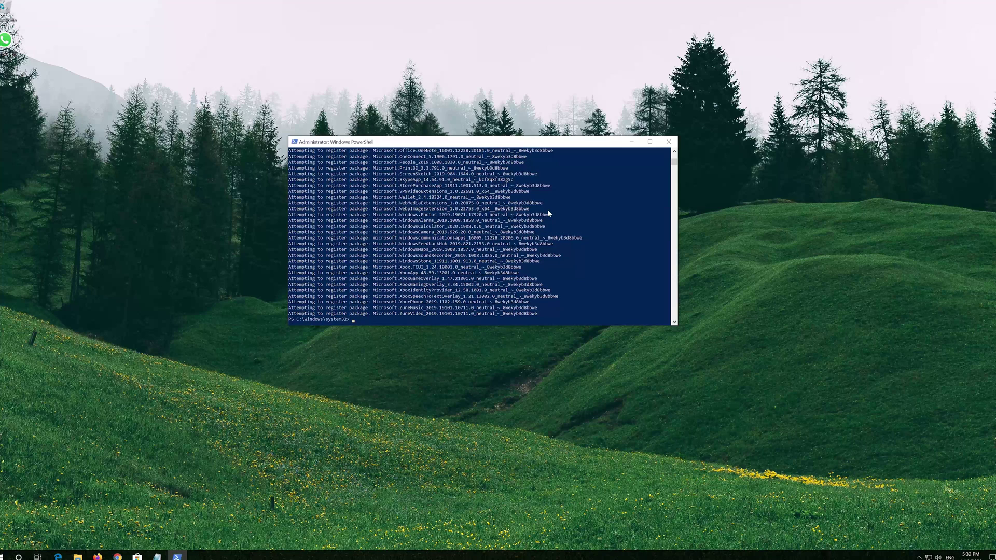
pyautogui.write('ex')
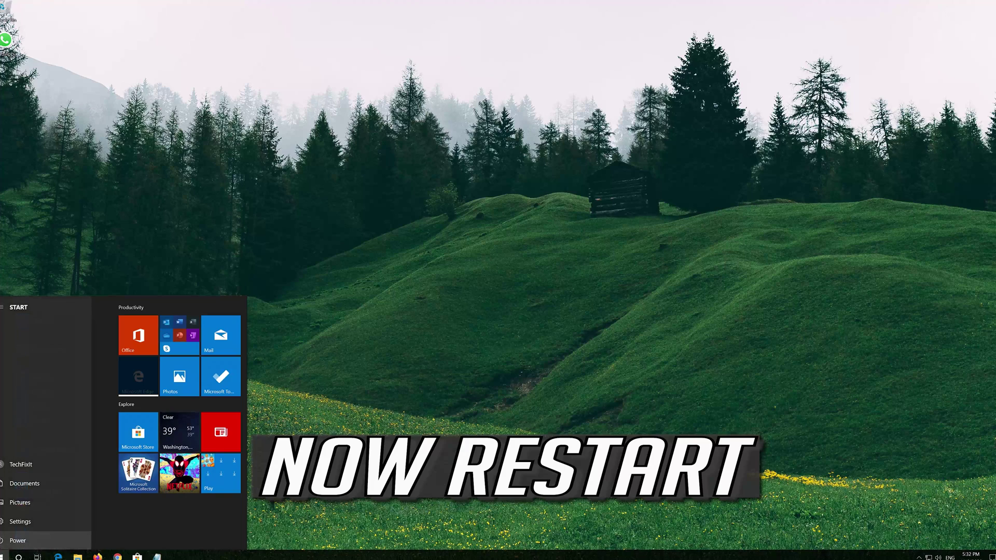
pyautogui.click(5, 541)
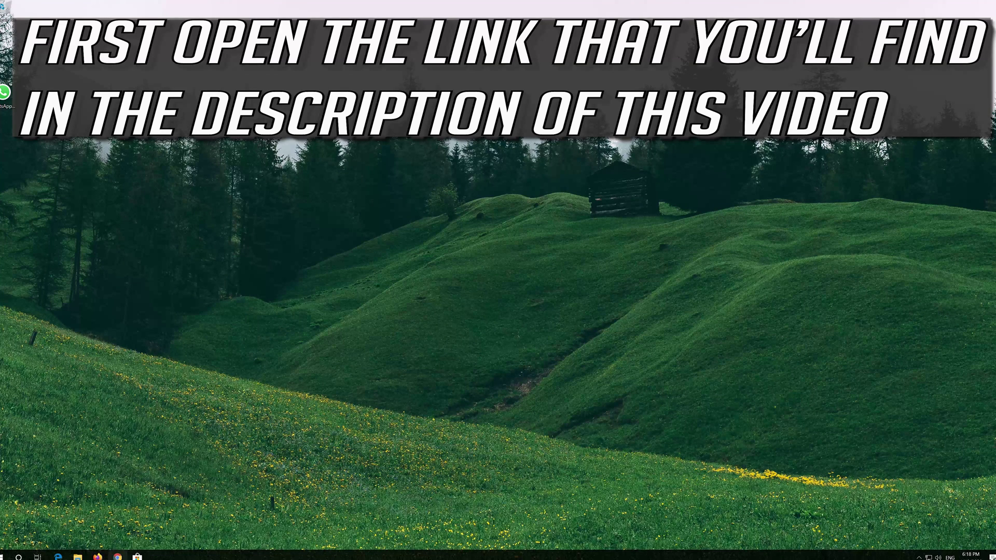
pyautogui.click(118, 557)
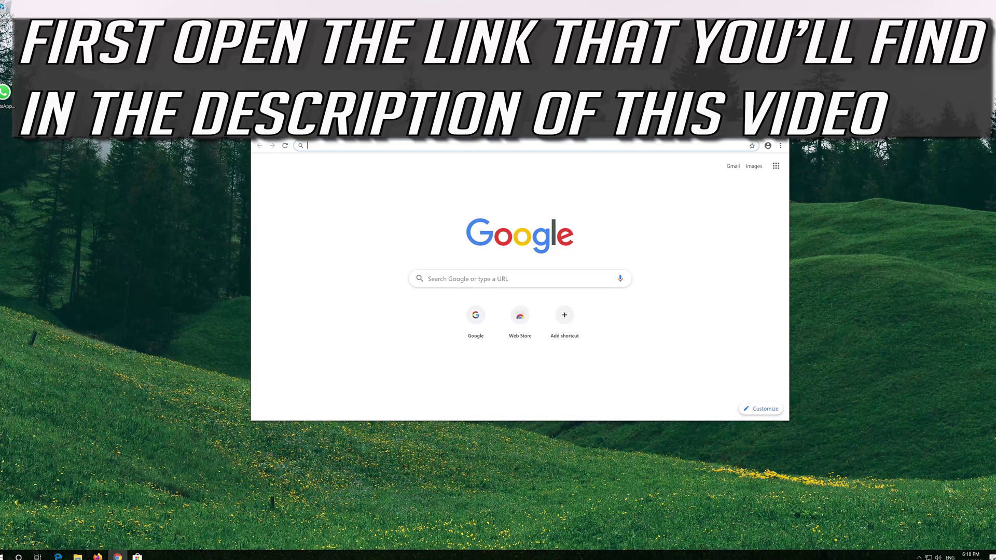
# - Load the Windows 10 download page, download the Media Creation Tool, and close Chrome
pyautogui.hotkey('ctrl', 'v')
pyautogui.press('Return')
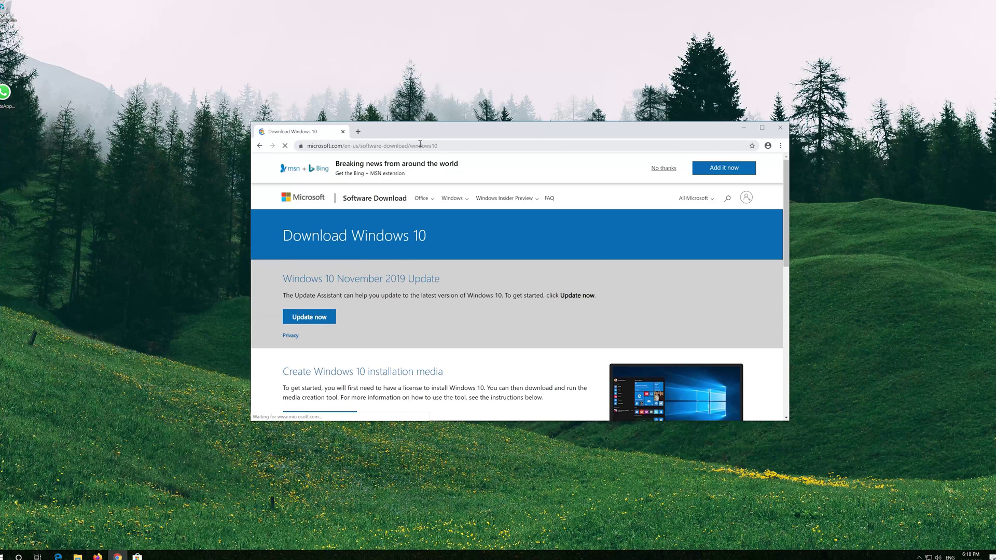
pyautogui.scroll(-1, 482, 305)
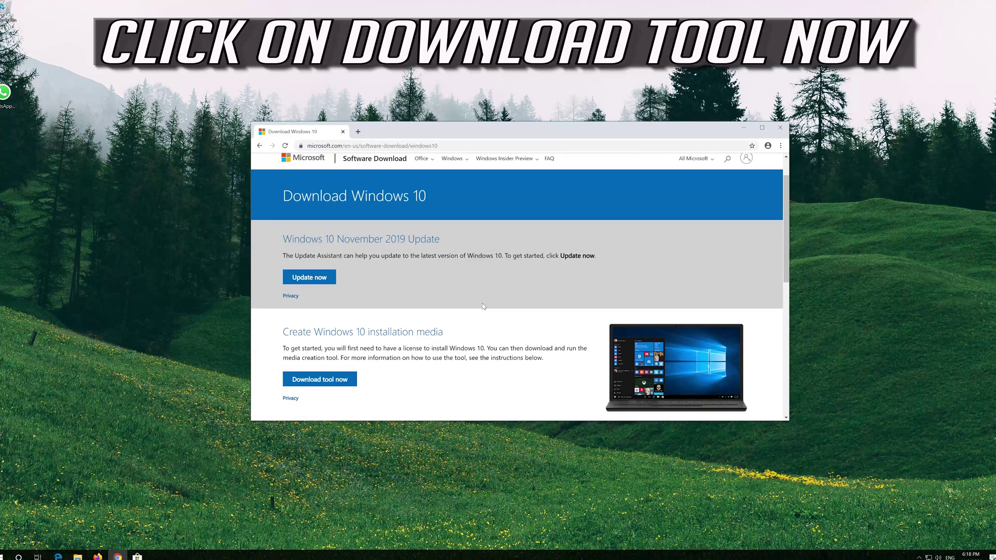
pyautogui.click(339, 381)
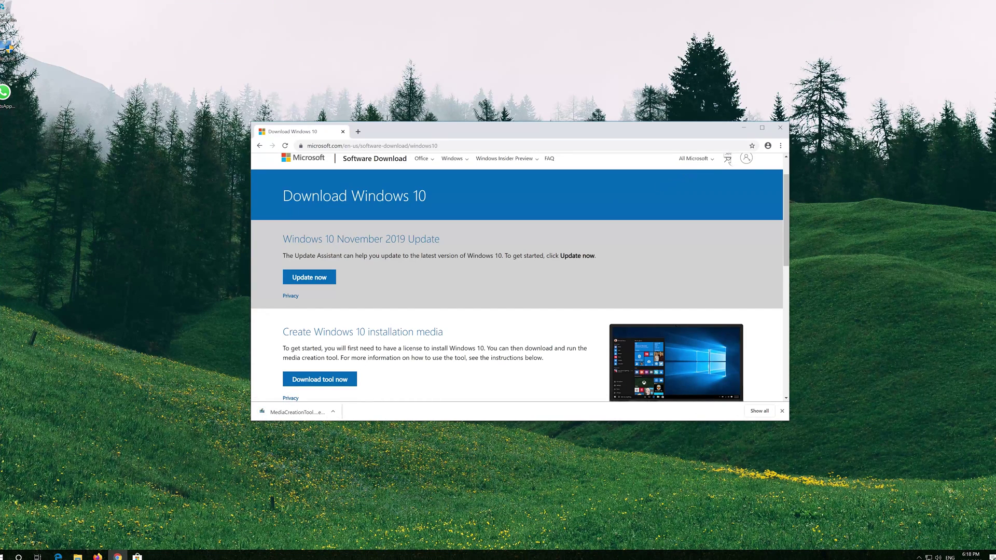
pyautogui.click(781, 130)
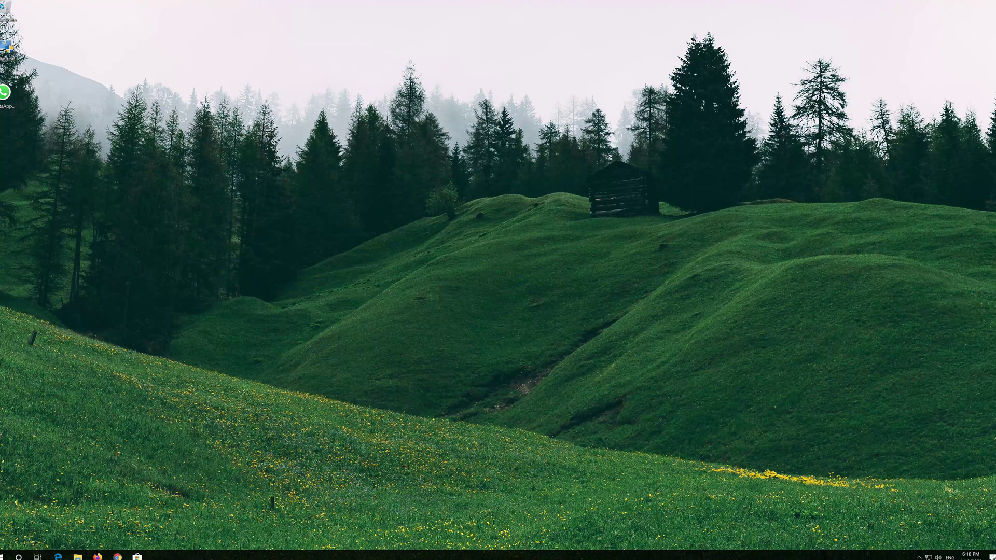
# - Run MediaCreationTool, approve the UAC prompt, and accept the license terms
pyautogui.doubleClick(5, 56)
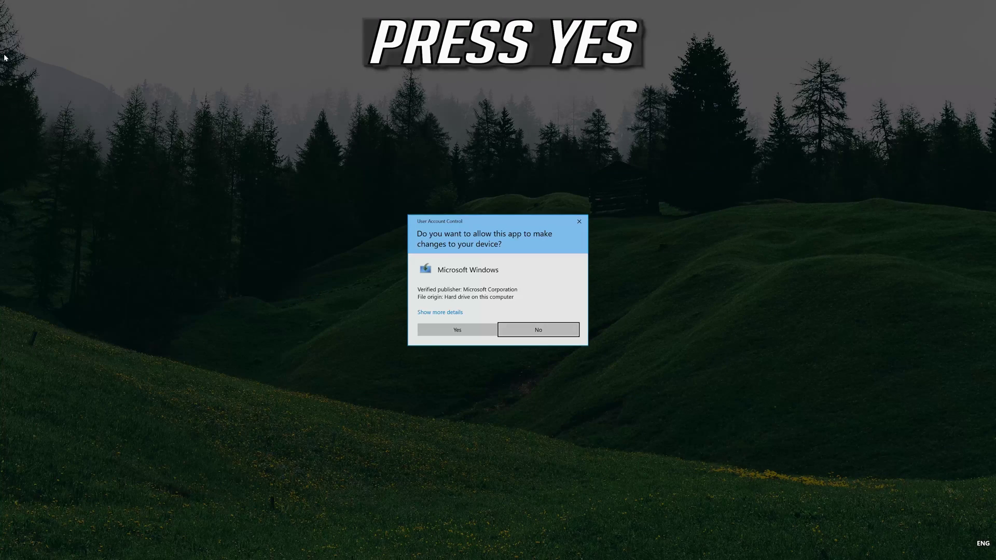
pyautogui.click(454, 333)
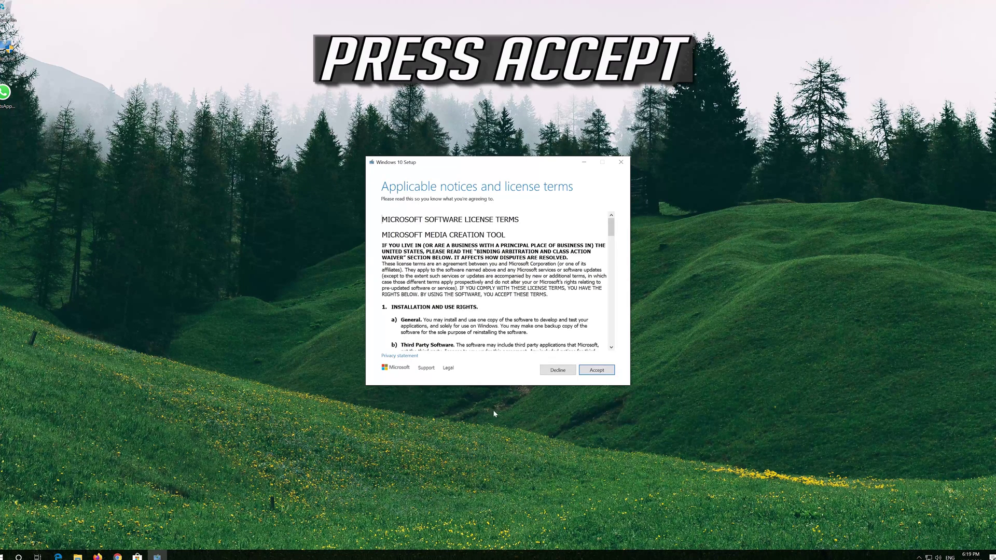
pyautogui.click(610, 370)
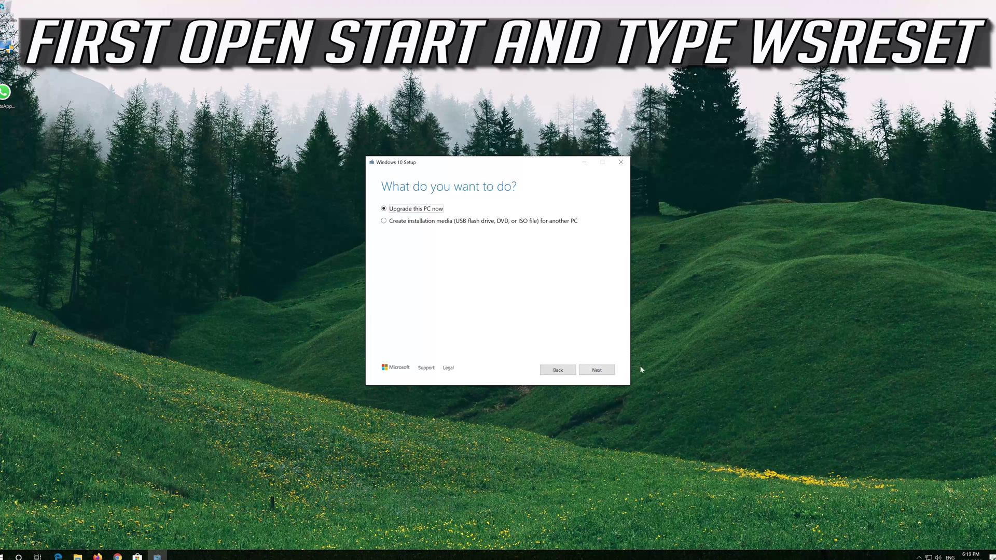
# - Choose Upgrade this PC now, accept the license terms, and install Windows 10 Pro keeping files and apps
pyautogui.click(595, 372)
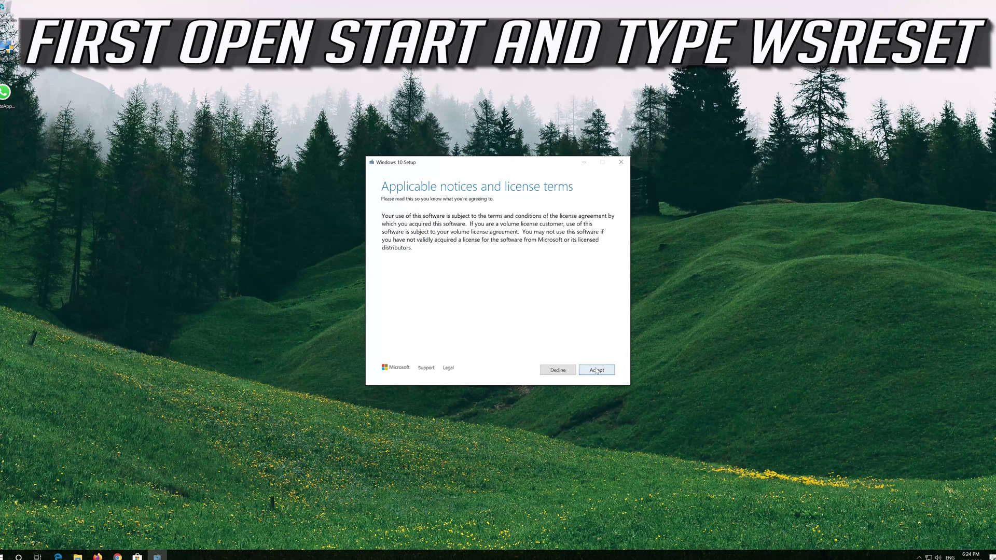
pyautogui.click(601, 366)
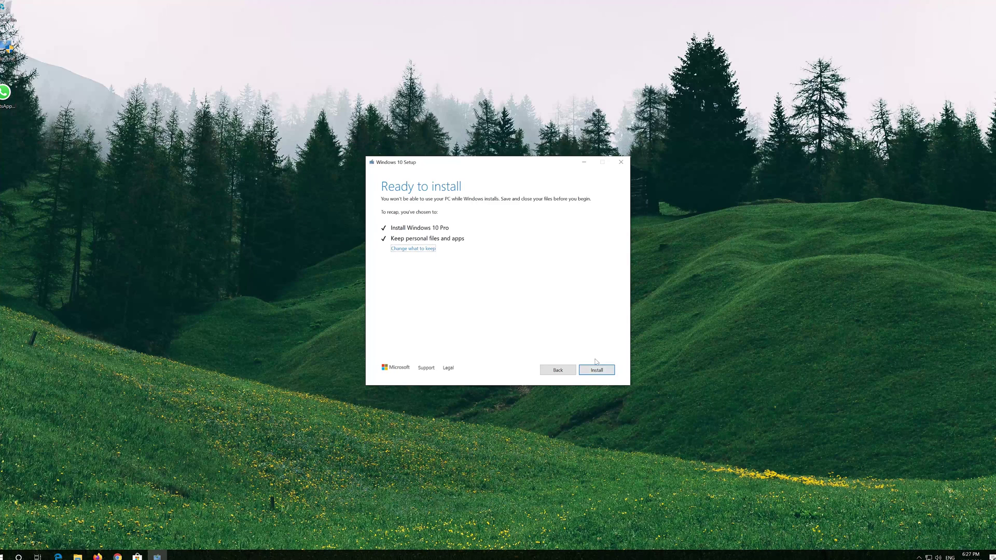
pyautogui.click(597, 370)
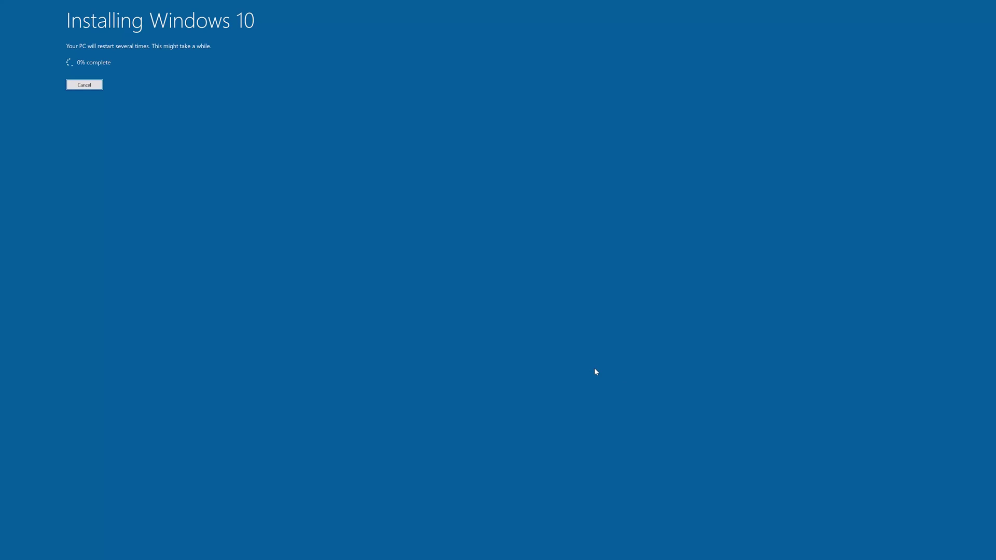